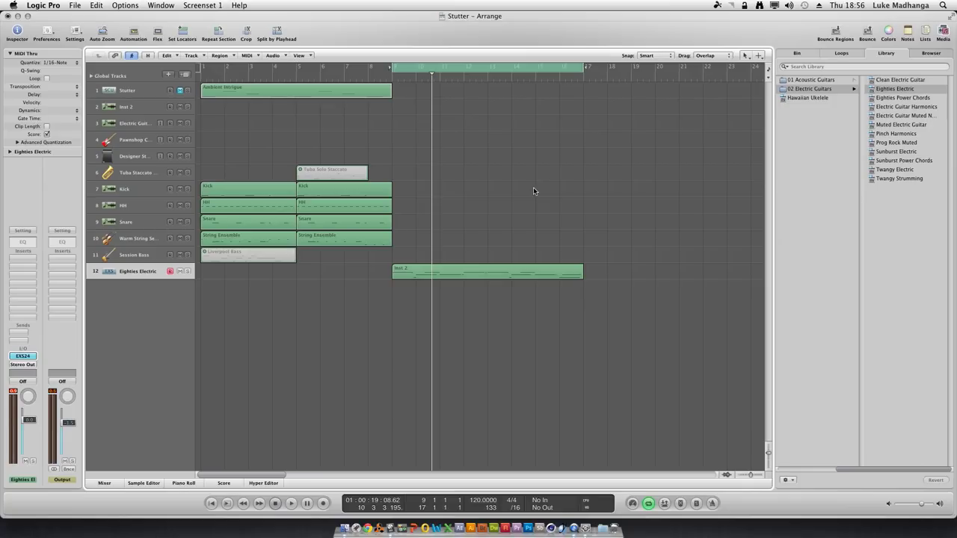
- Cancel adding a new track, then play the Eighties Electric part and switch cycle off
{"action": "left_click", "coordinate": [174, 76]}
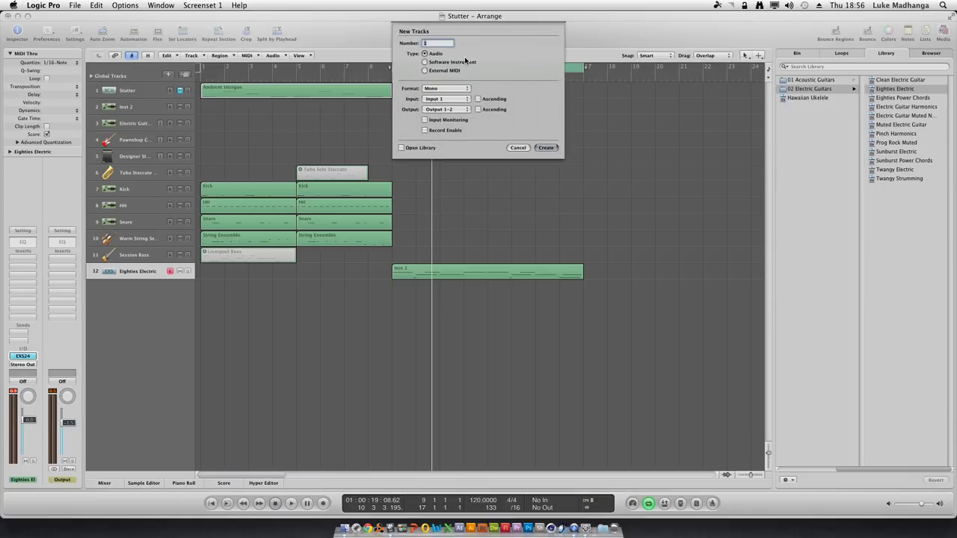
{"action": "left_click", "coordinate": [514, 151]}
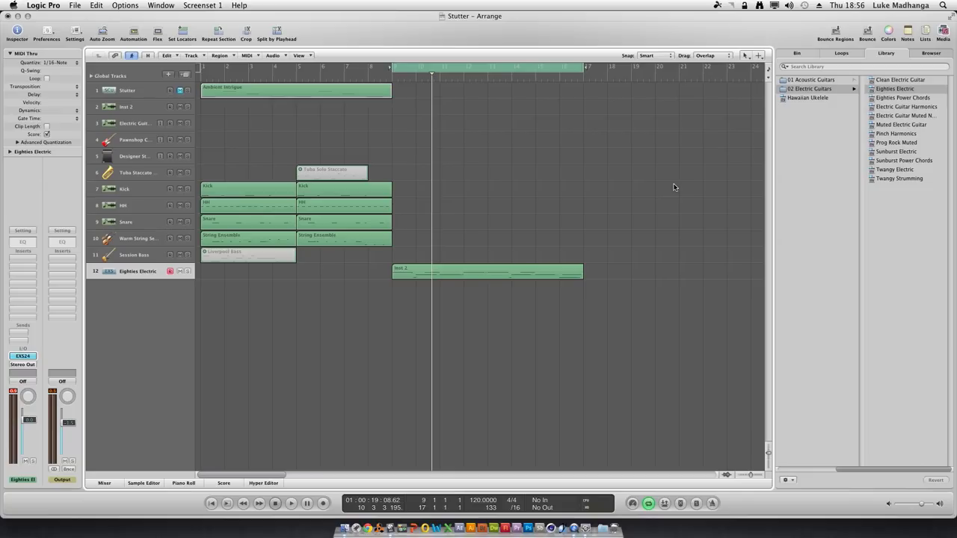
{"action": "key", "text": "space"}
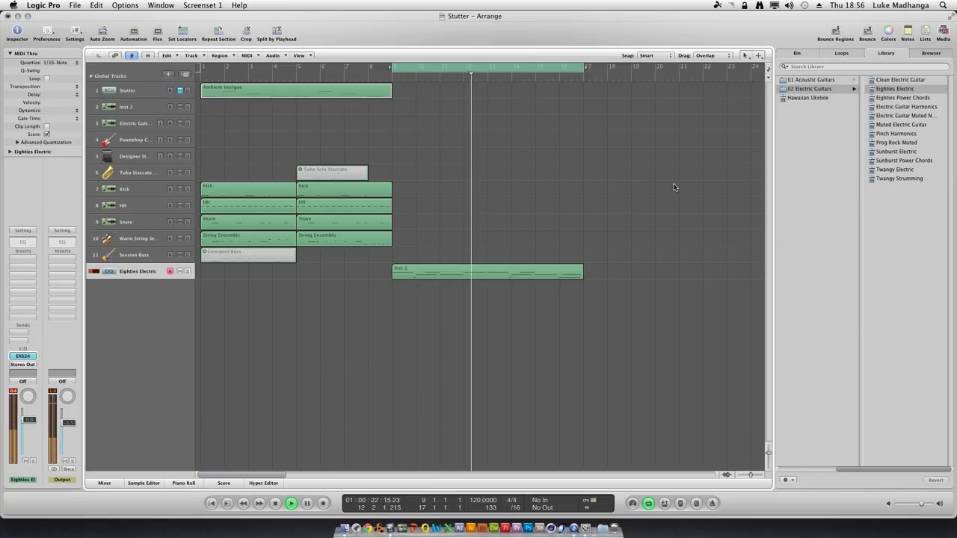
{"action": "key", "text": "c"}
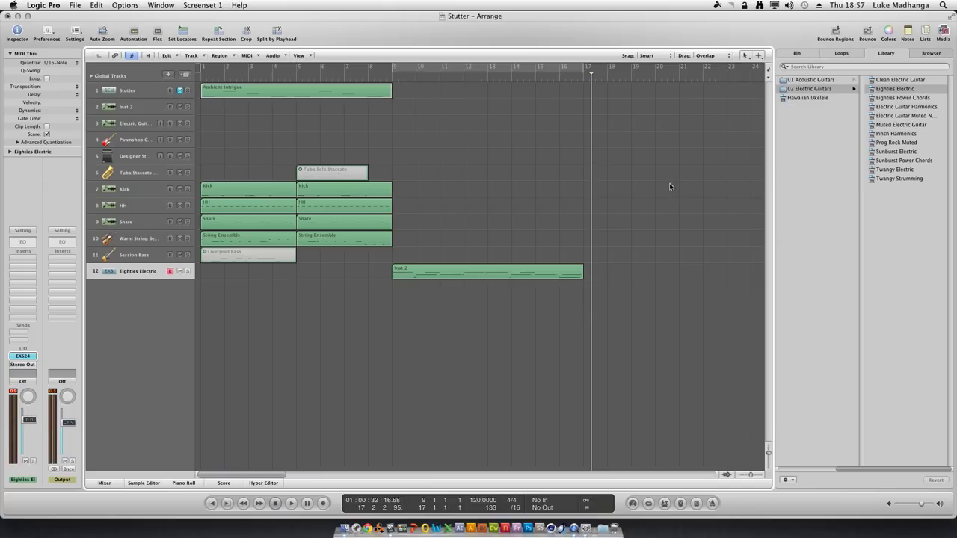
- Bounce the Inst 2 region in place to a new track, producing region String Ensemble_bip_4 on track 13
{"action": "left_click", "coordinate": [552, 277]}
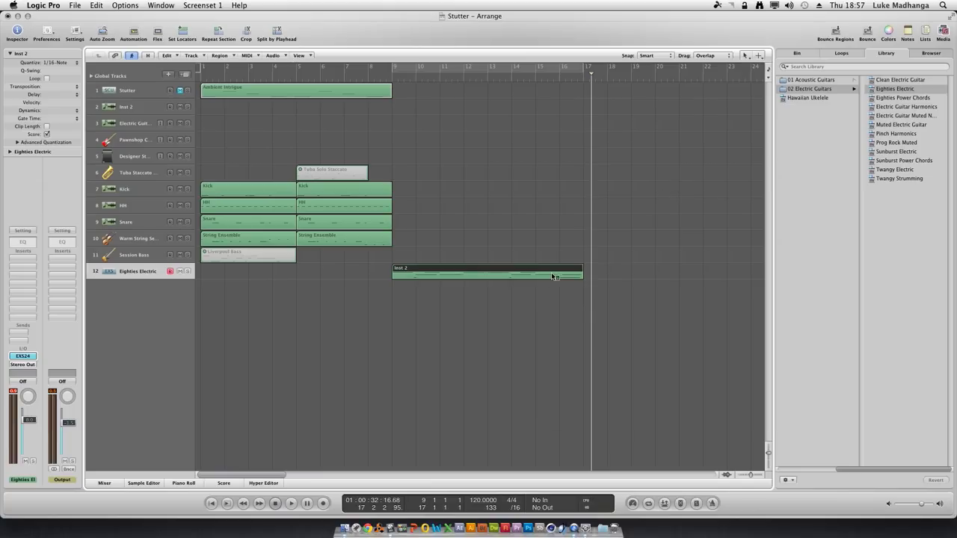
{"action": "right_click", "coordinate": [552, 276]}
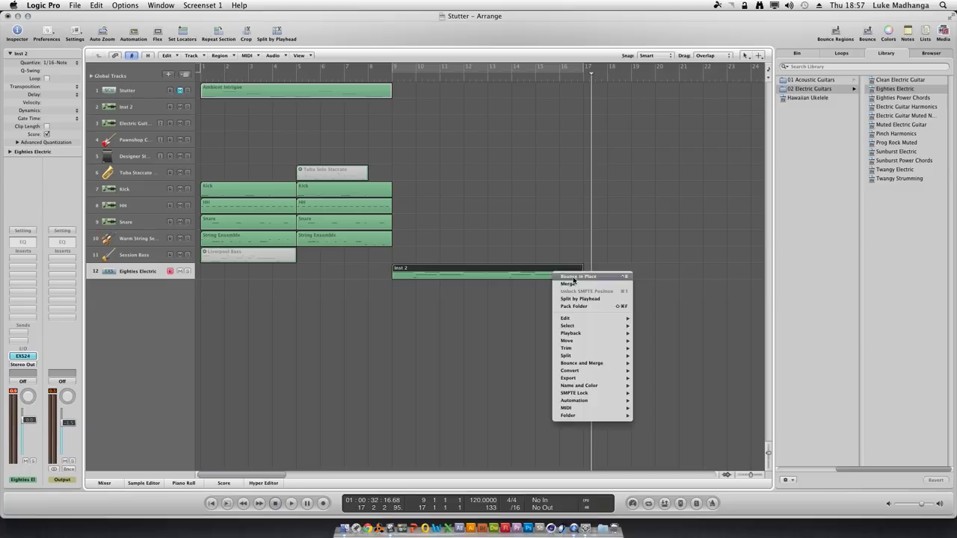
{"action": "left_click", "coordinate": [573, 277]}
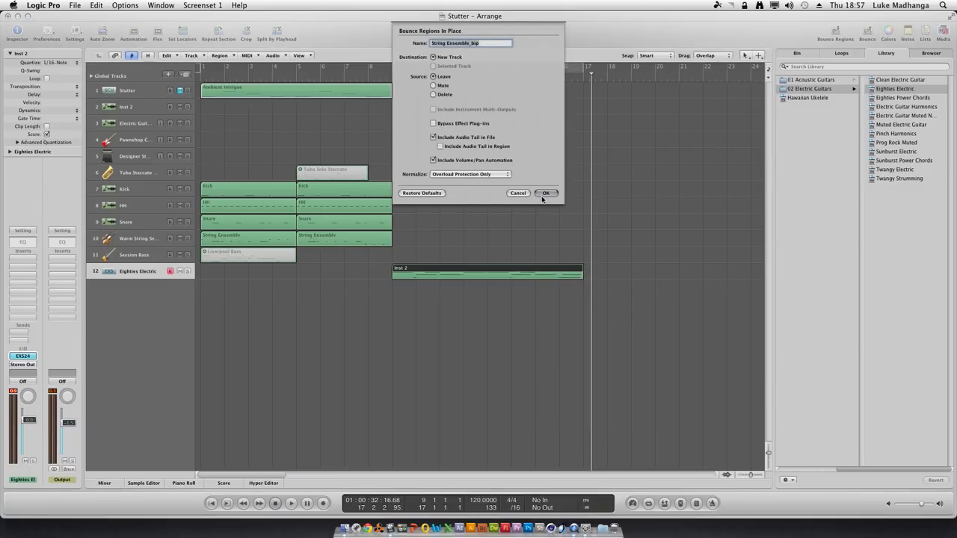
{"action": "left_click", "coordinate": [545, 193]}
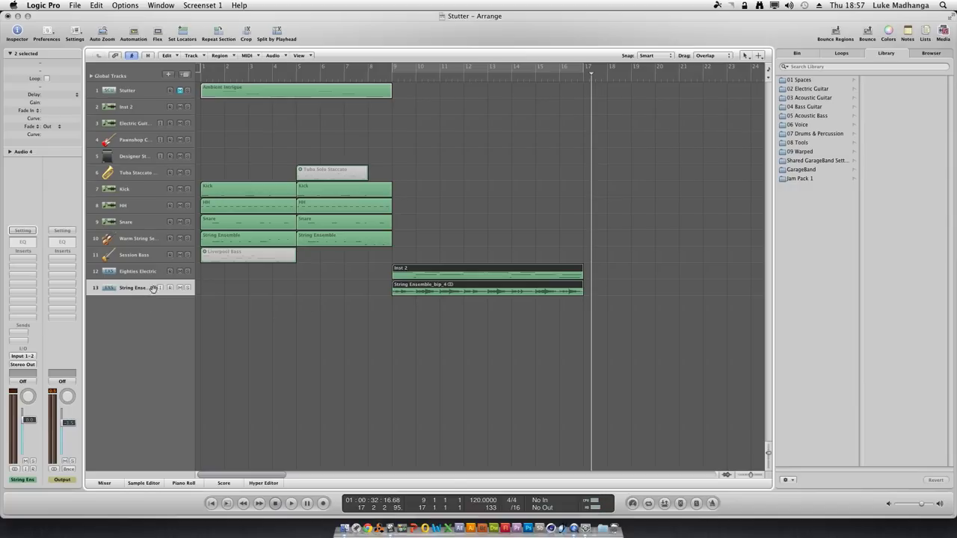
- Create audio track 14 (Audio 5) and move the bounced String Ensemble_bip_4 region onto it
{"action": "left_click", "coordinate": [172, 75]}
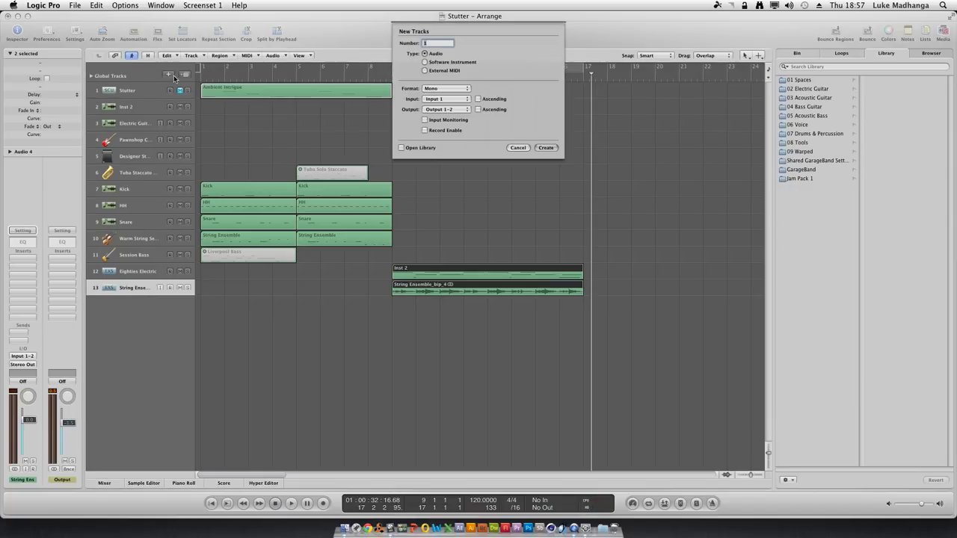
{"action": "left_click", "coordinate": [546, 147]}
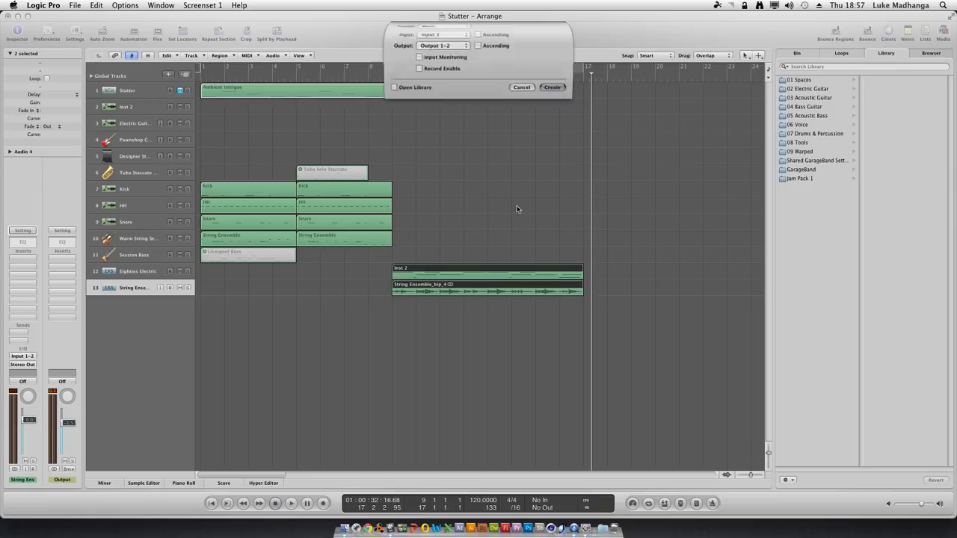
{"action": "left_click", "coordinate": [435, 303]}
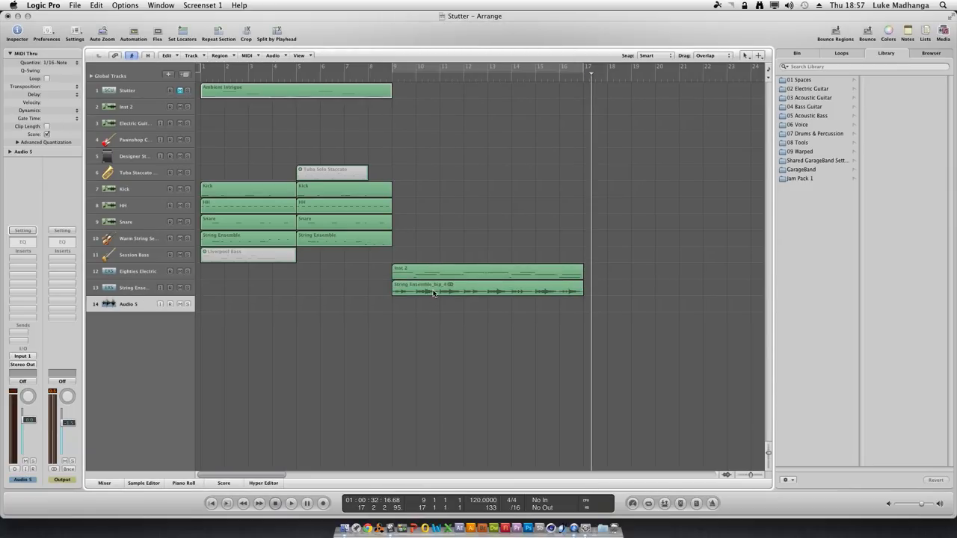
{"action": "left_click", "coordinate": [434, 292]}
{"action": "left_click_drag", "start_coordinate": [432, 302], "coordinate": [434, 311]}
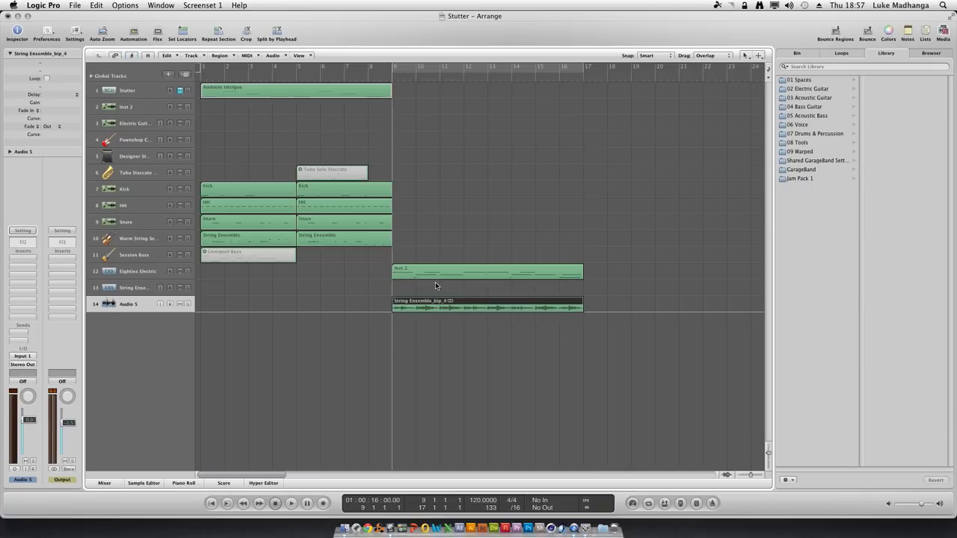
- Mute the original Inst 2 region, set cycle to bars 9–17, and play the section
{"action": "left_click", "coordinate": [439, 275]}
{"action": "key", "text": "ctrl+m"}
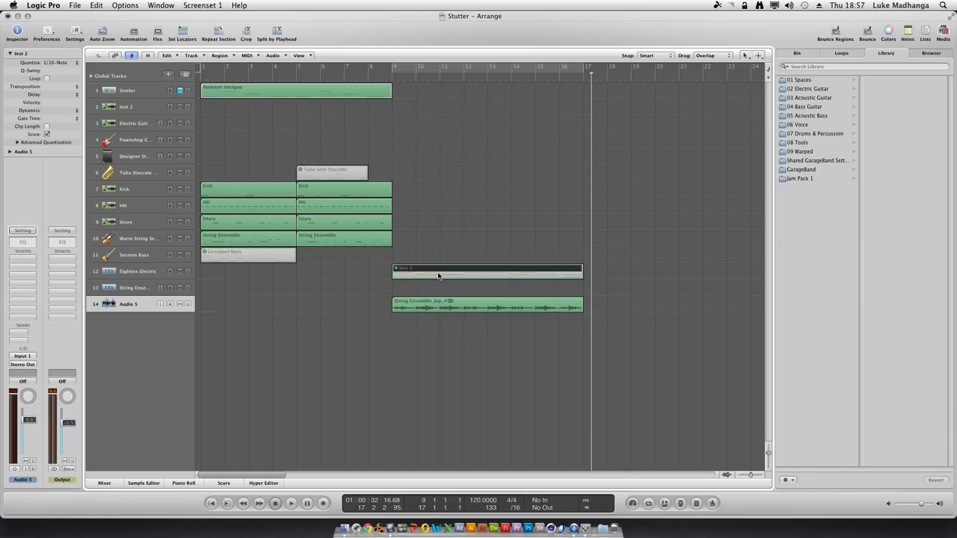
{"action": "key", "text": "c"}
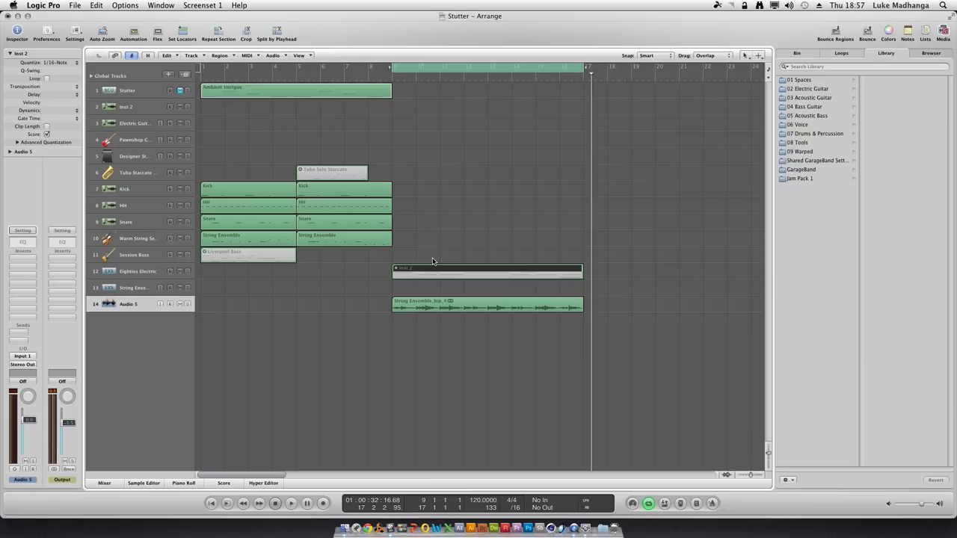
{"action": "key", "text": "space"}
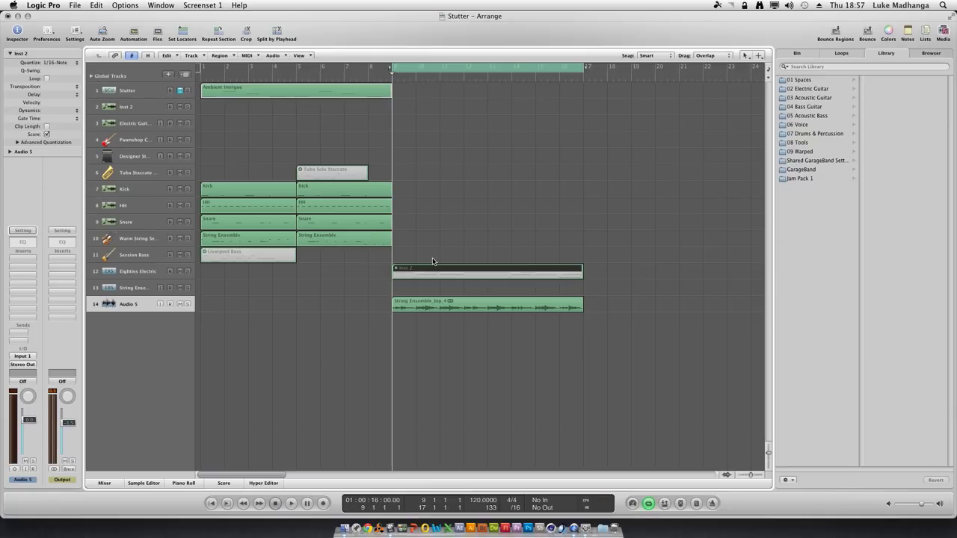
{"action": "key", "text": "space"}
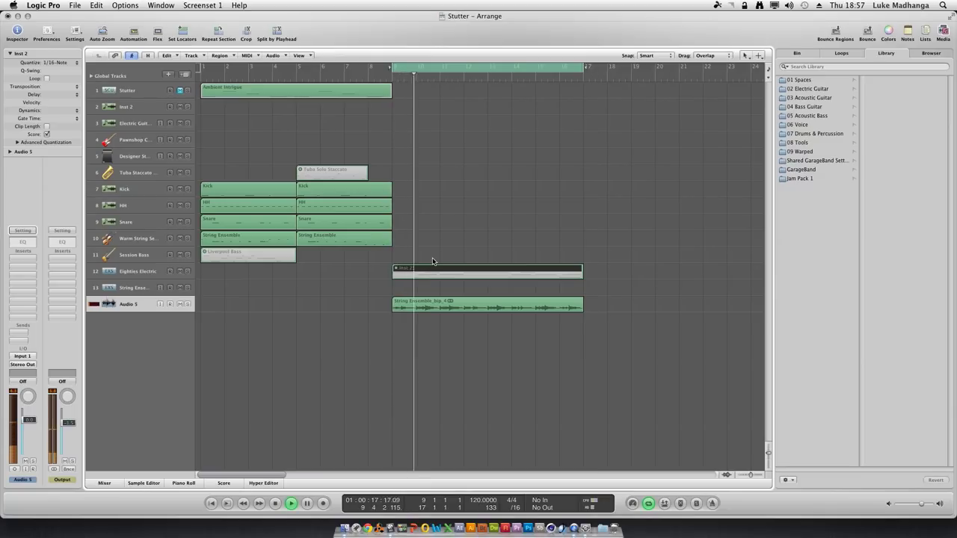
{"action": "key", "text": "space"}
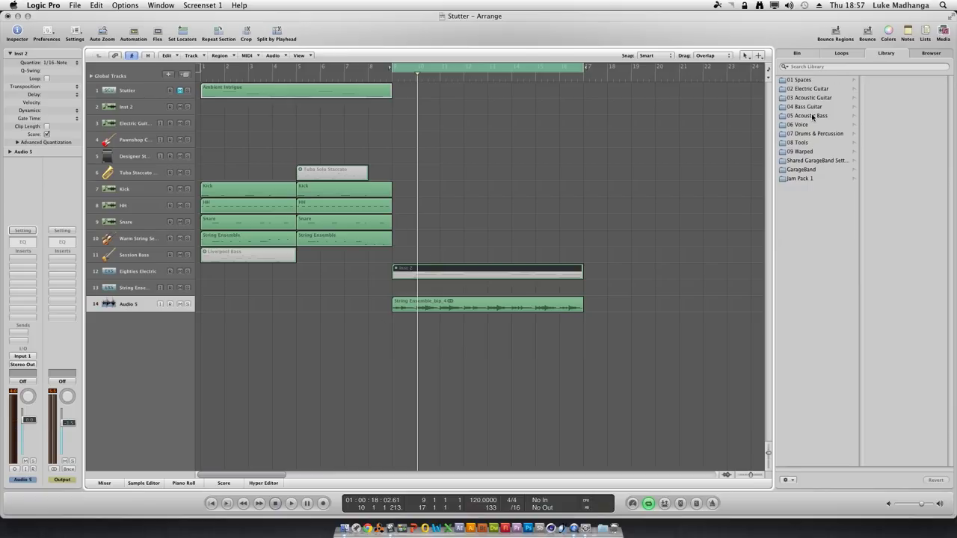
- Load the Electric Guitar > Complete Rigs > Rock preset Royal Combo onto track 14
{"action": "left_click", "coordinate": [818, 89]}
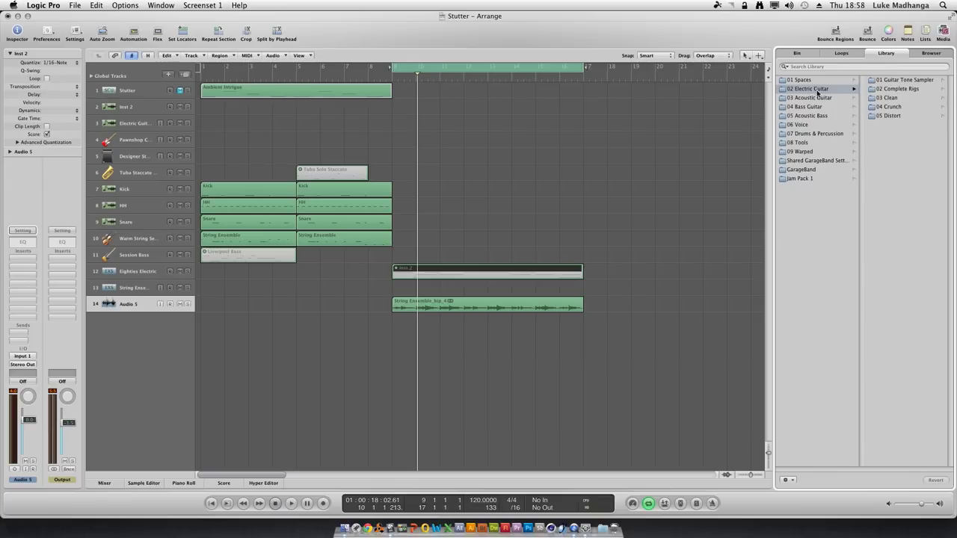
{"action": "left_click", "coordinate": [891, 89]}
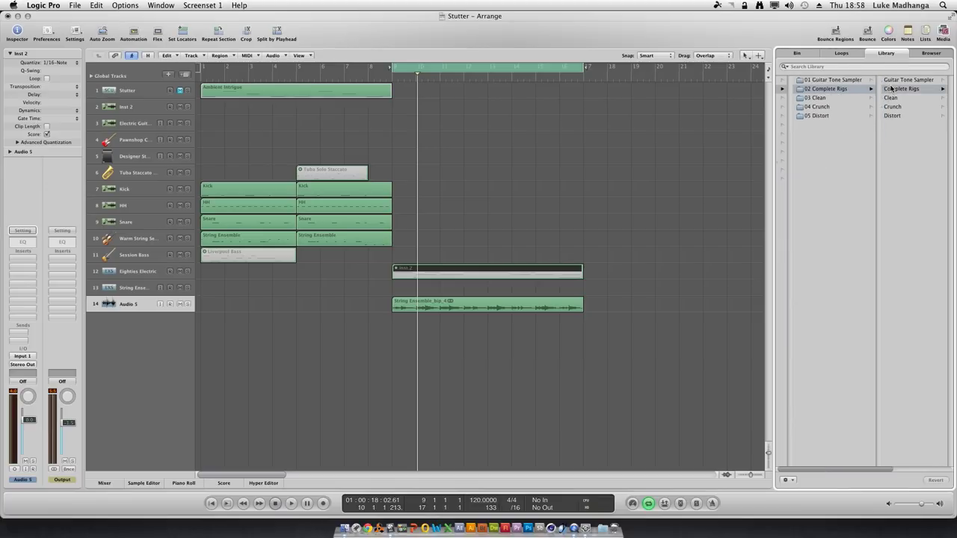
{"action": "left_click", "coordinate": [891, 89]}
{"action": "left_click", "coordinate": [891, 125]}
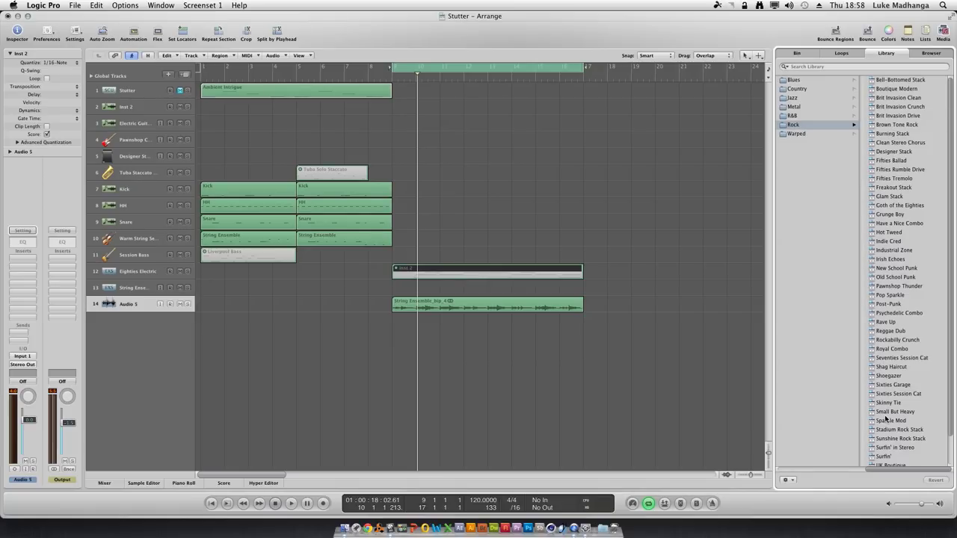
{"action": "left_click", "coordinate": [889, 350]}
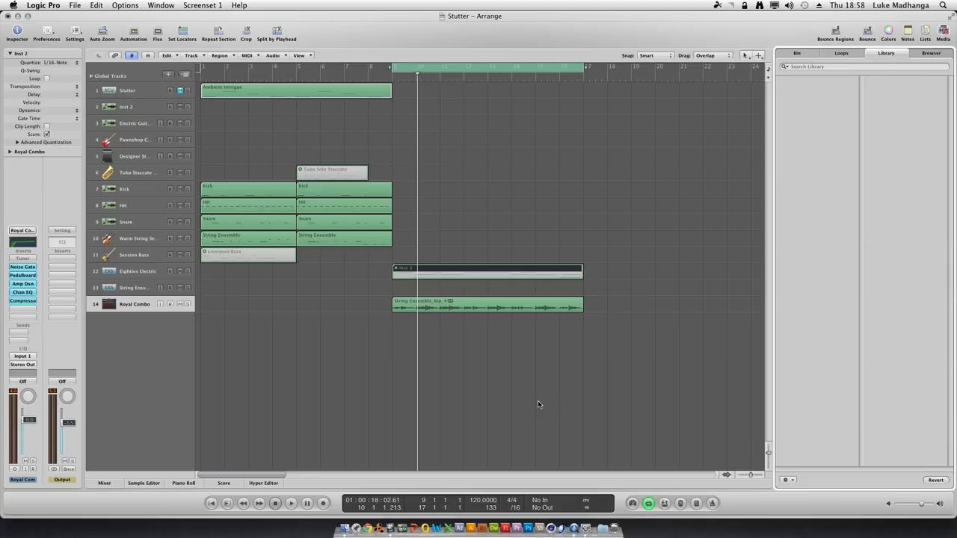
{"action": "key", "text": "space"}
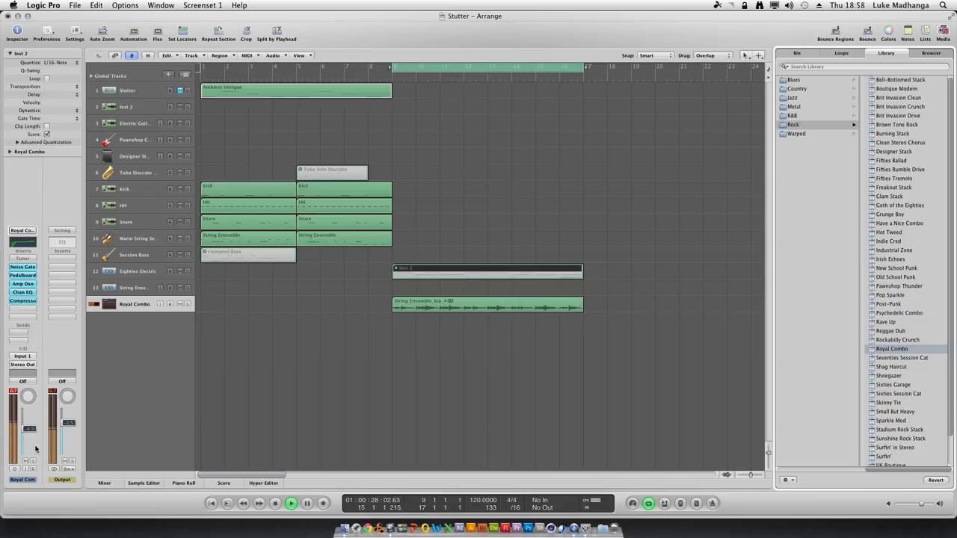
{"action": "key", "text": "c"}
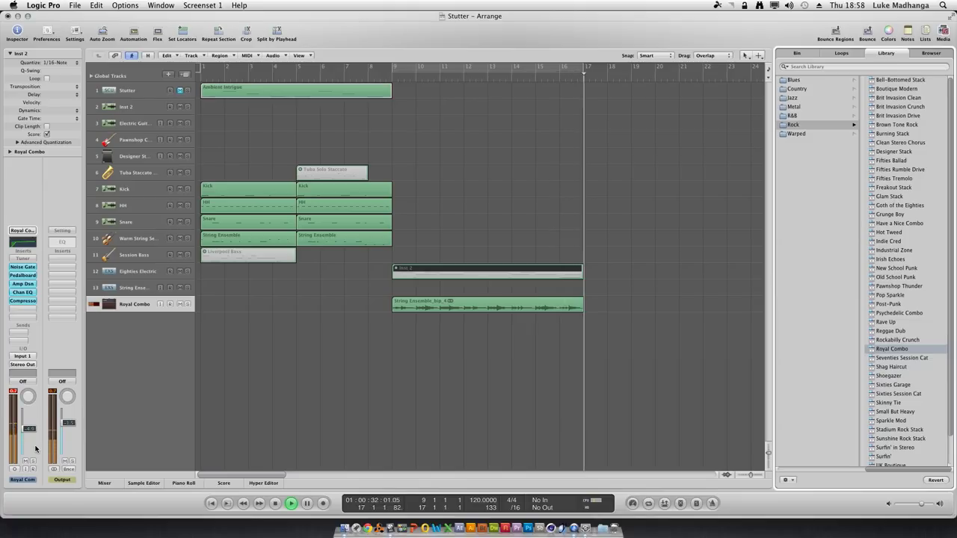
{"action": "key", "text": "c"}
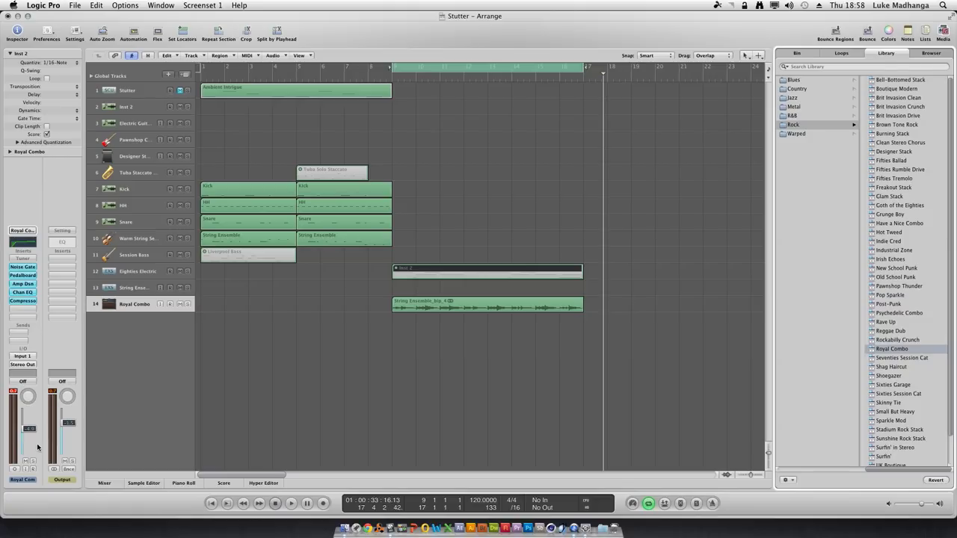
- Audition Irish Echoes and Designer Stack, browse Country, then settle on Brit Invasion Clean for track 14
{"action": "left_click", "coordinate": [880, 260]}
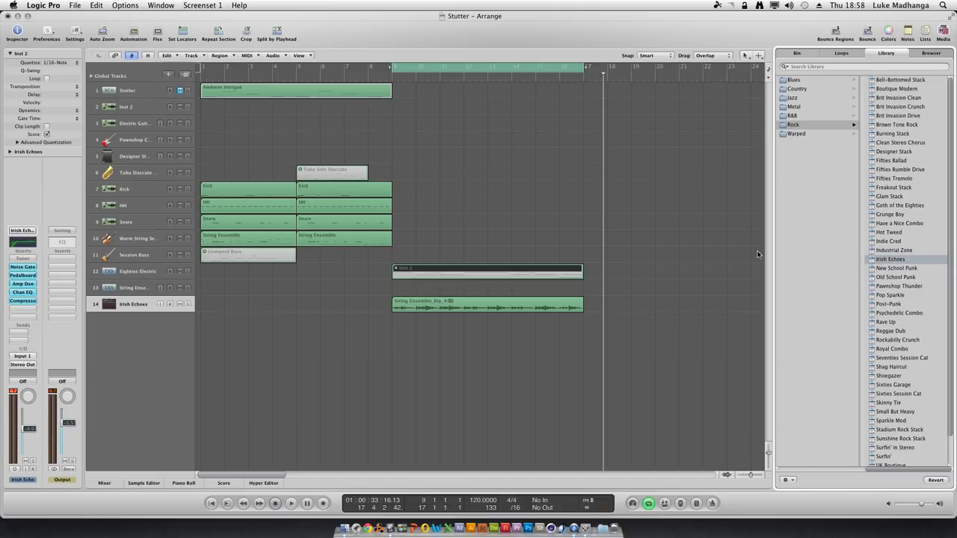
{"action": "key", "text": "space"}
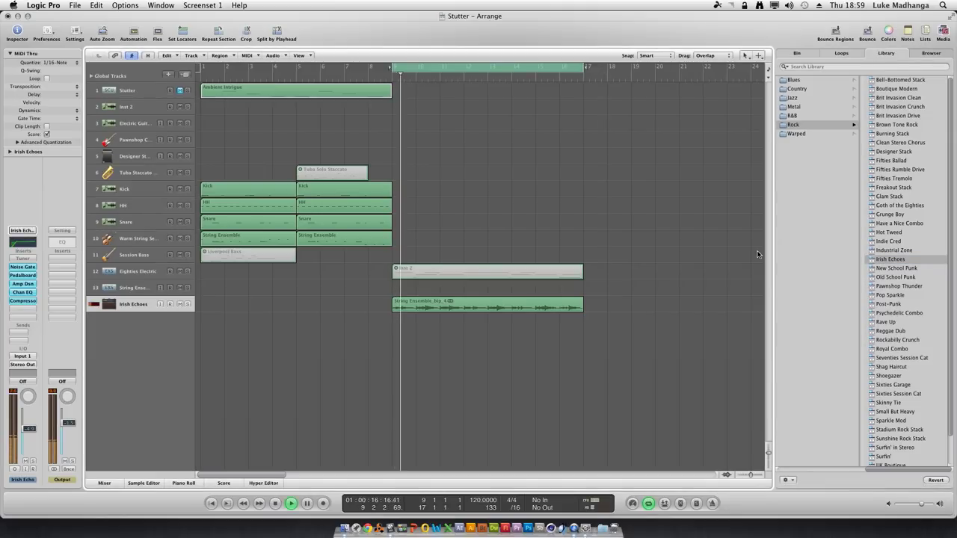
{"action": "left_click", "coordinate": [897, 152]}
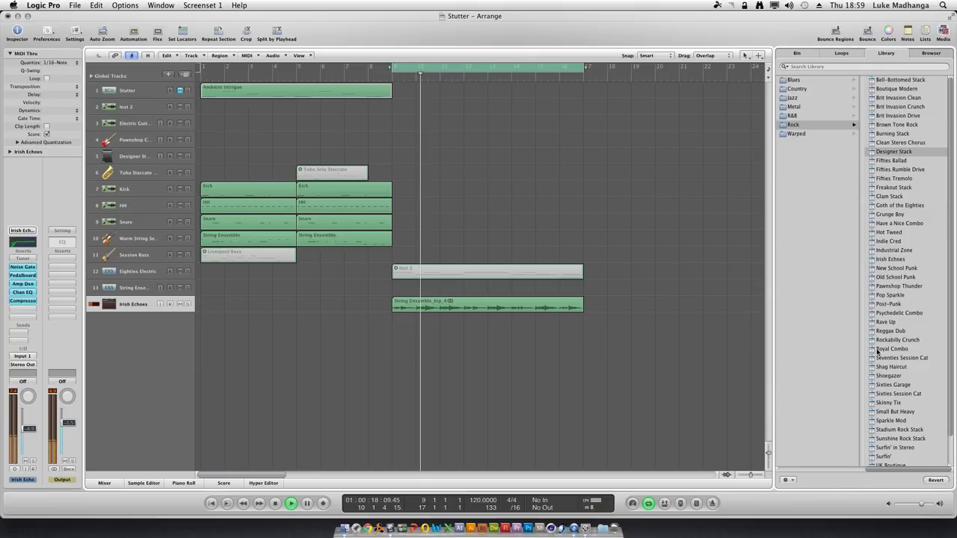
{"action": "left_click", "coordinate": [816, 87]}
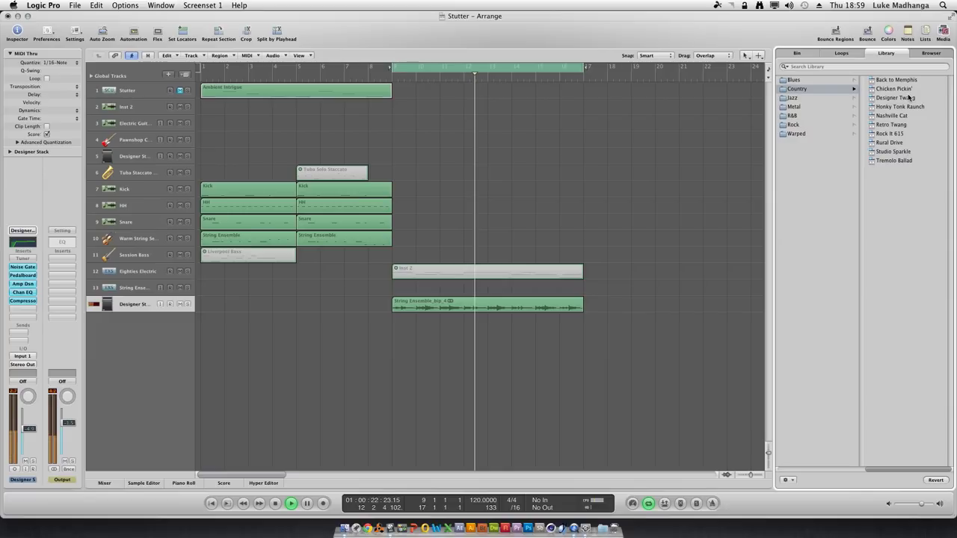
{"action": "left_click", "coordinate": [908, 98]}
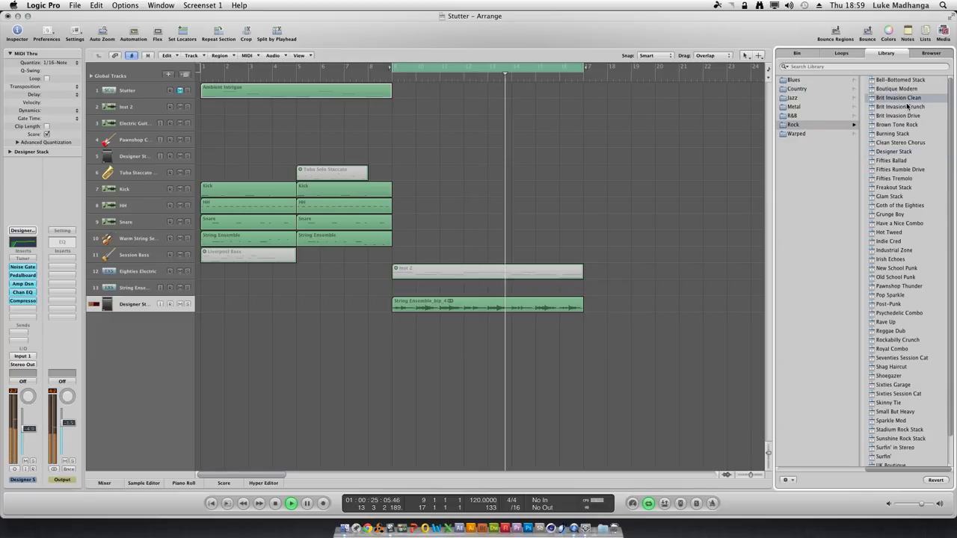